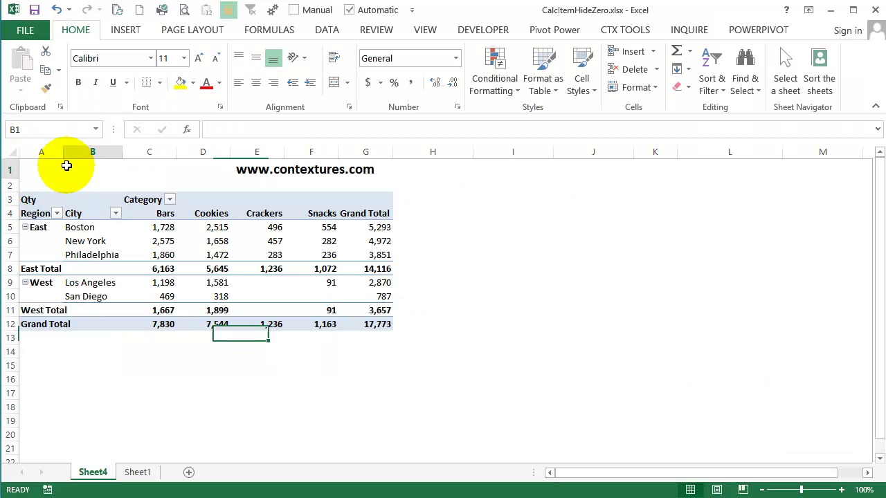
click(67, 164)
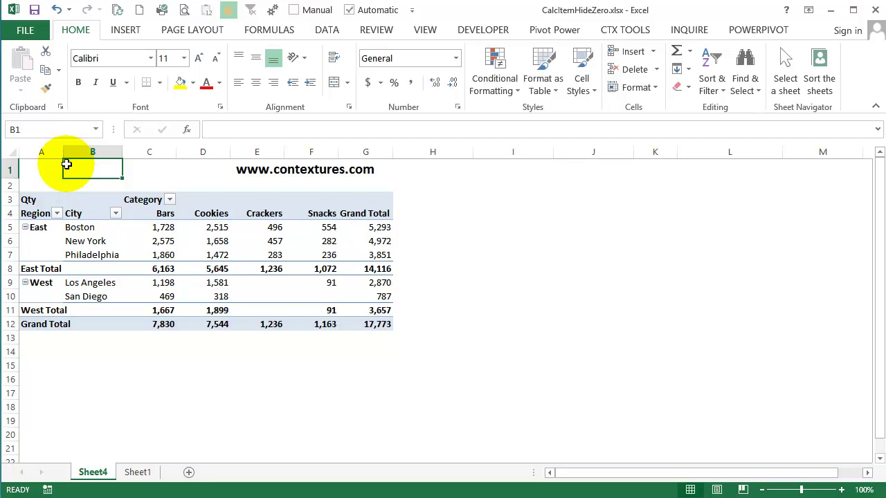
mouse_move(158, 236)
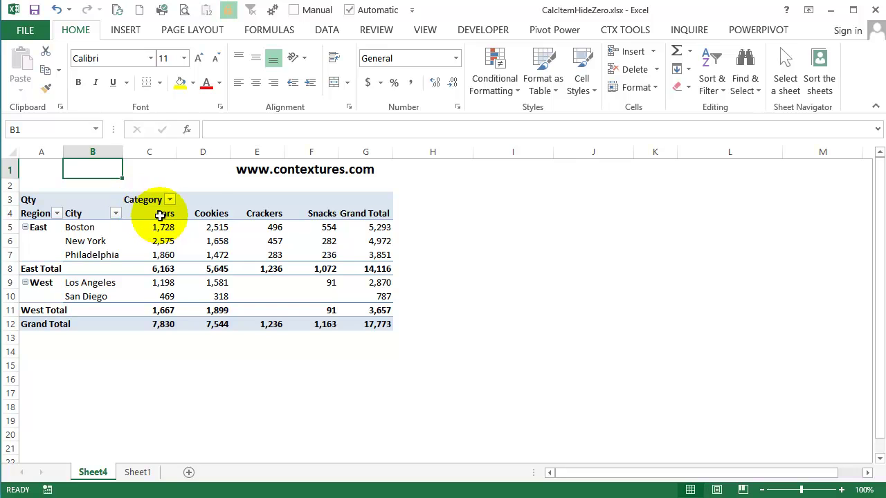
mouse_move(320, 218)
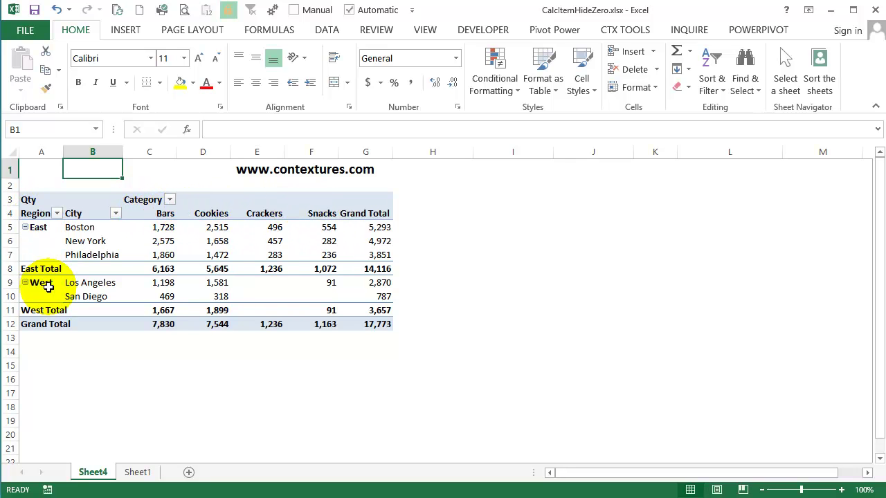
mouse_move(44, 286)
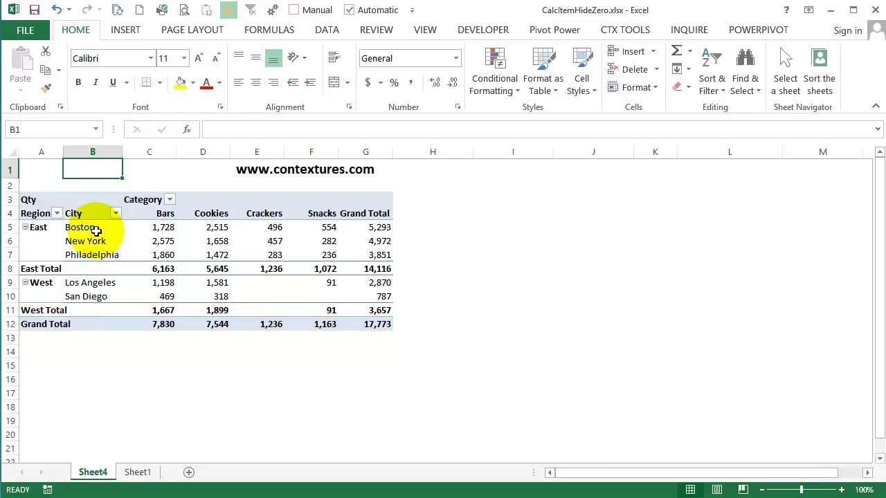
mouse_move(103, 300)
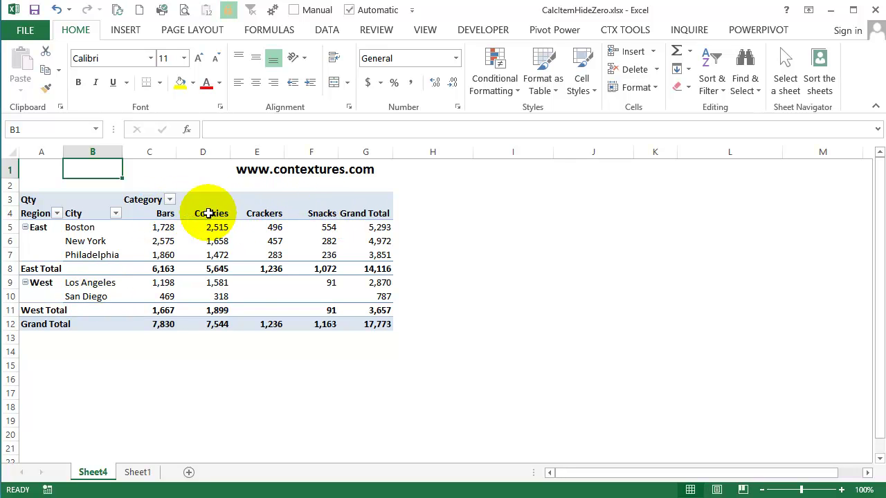
mouse_move(166, 215)
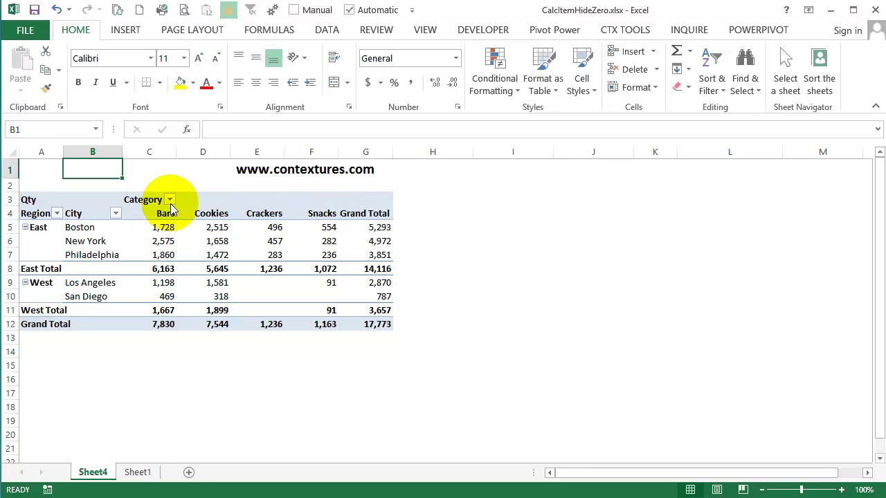
- Filter the pivot table's Category field to exclude Bars and Cookies, keeping Crackers and Snacks
click(169, 200)
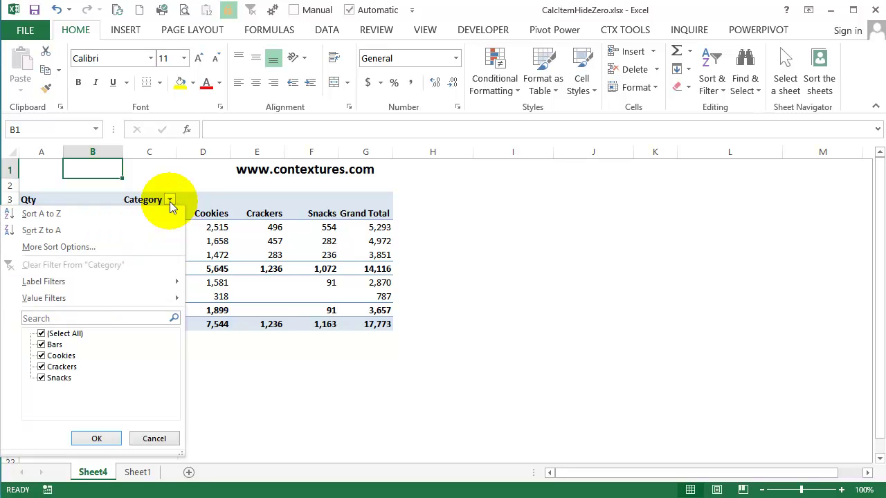
click(41, 345)
click(42, 356)
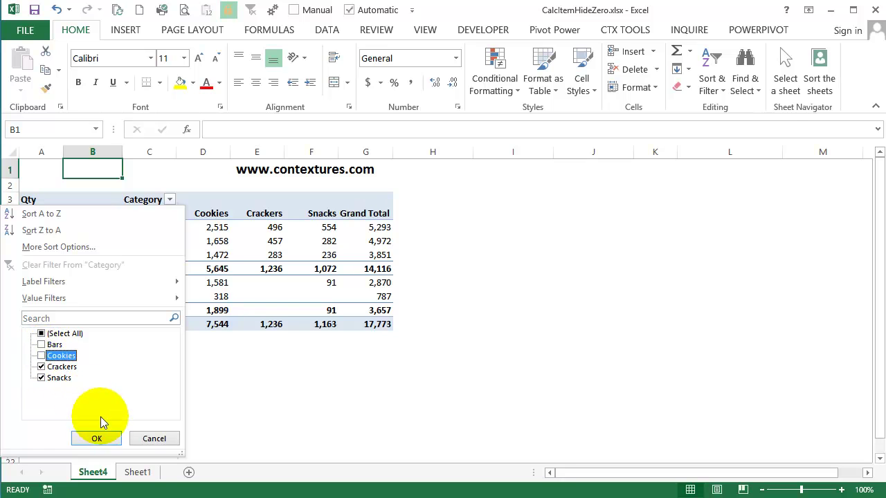
click(97, 439)
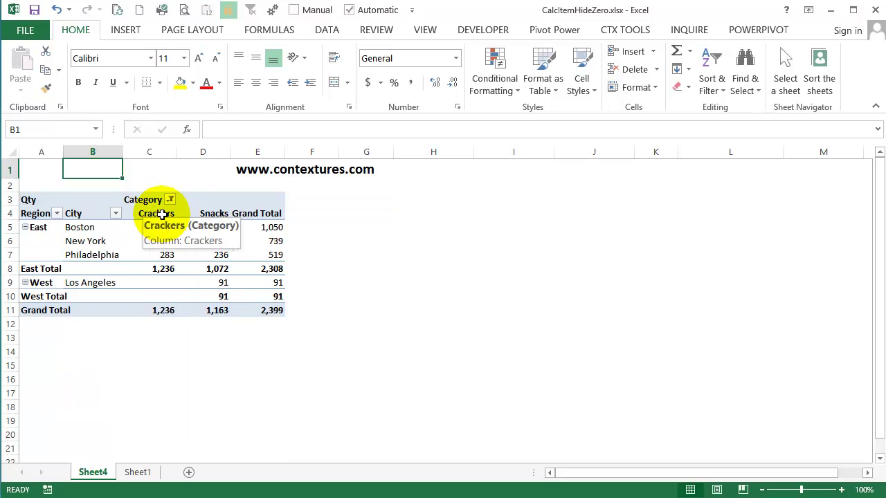
- Insert a calculated item named Sweets in the pivot table's Category field, with the formula = Bars + Cookies
click(211, 214)
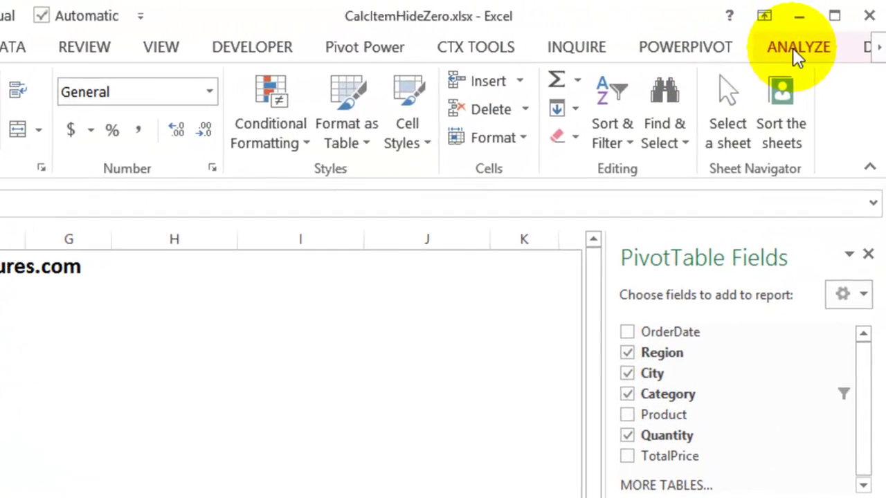
click(795, 47)
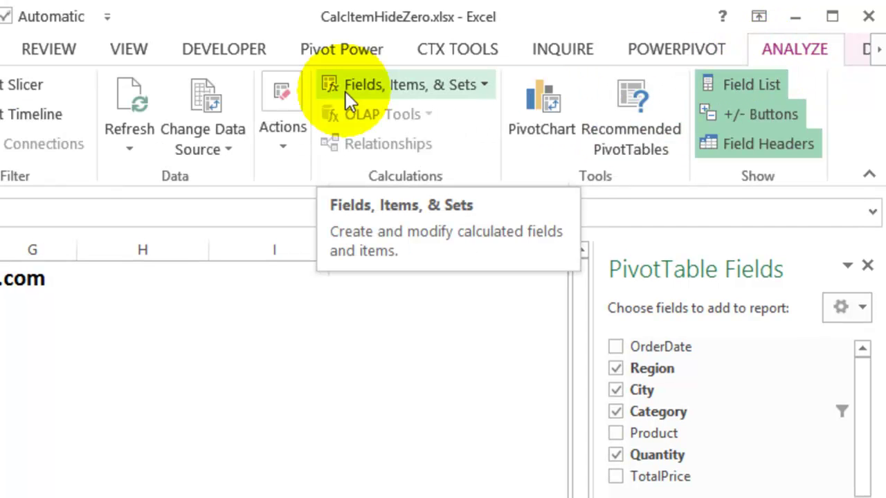
click(485, 87)
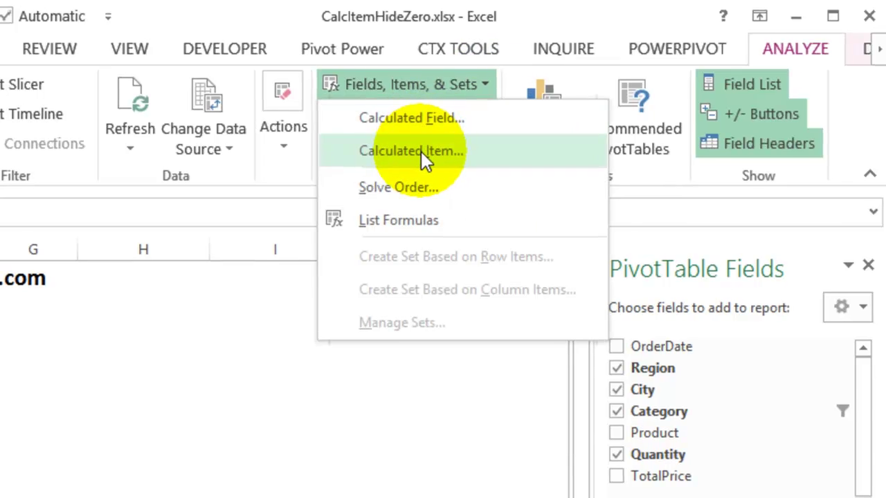
click(422, 151)
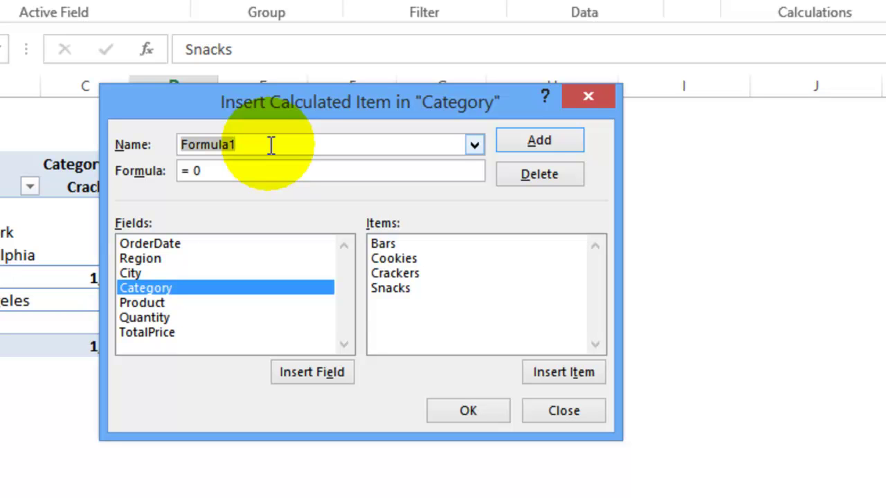
text(Sweets)
key(Tab)
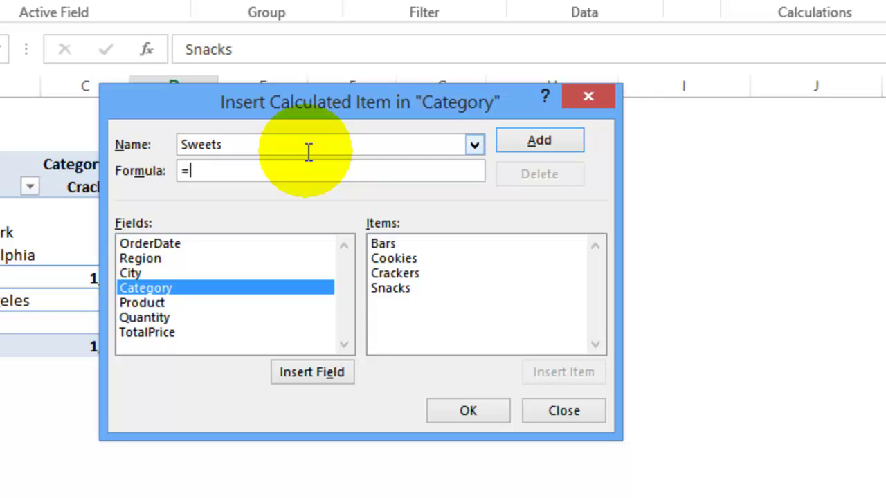
double_click(388, 248)
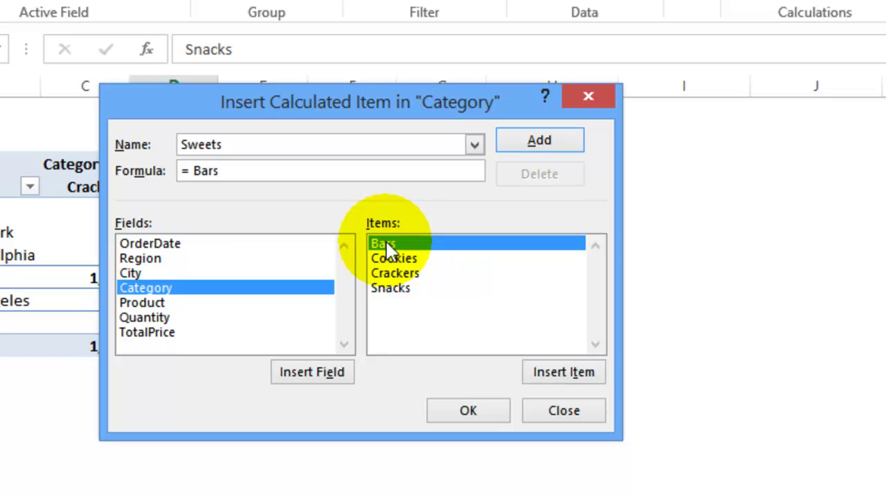
text(+)
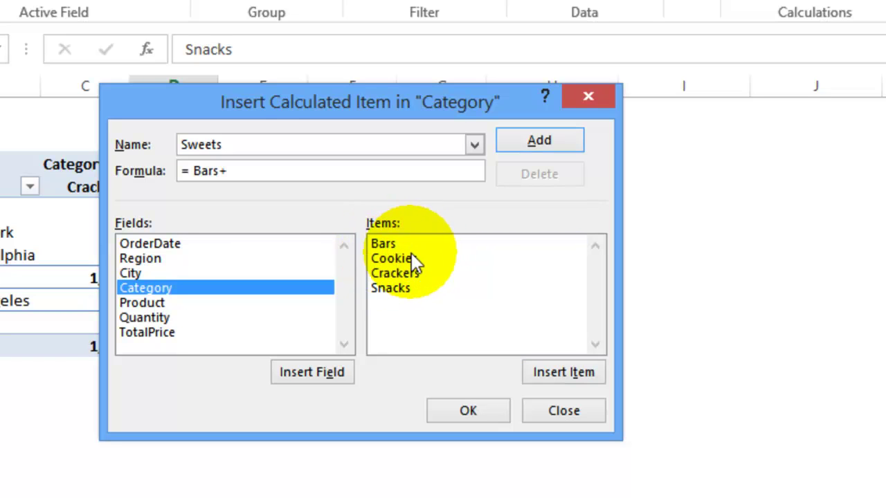
click(394, 258)
double_click(395, 261)
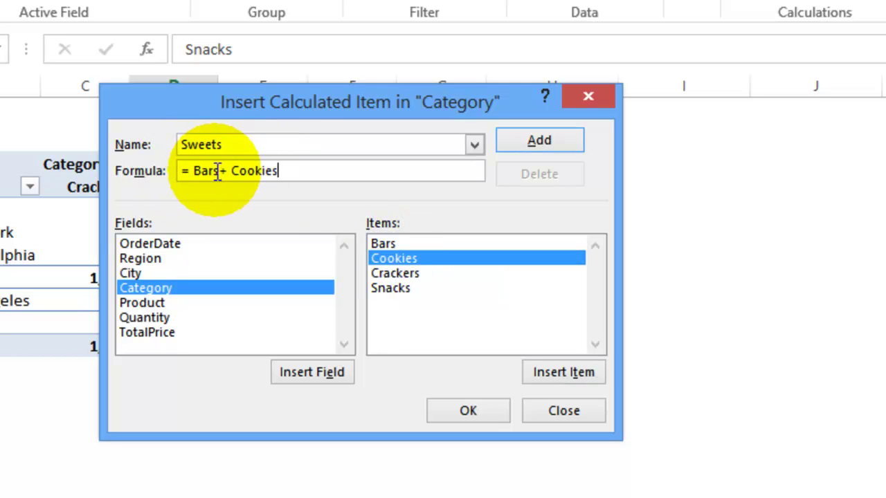
click(476, 413)
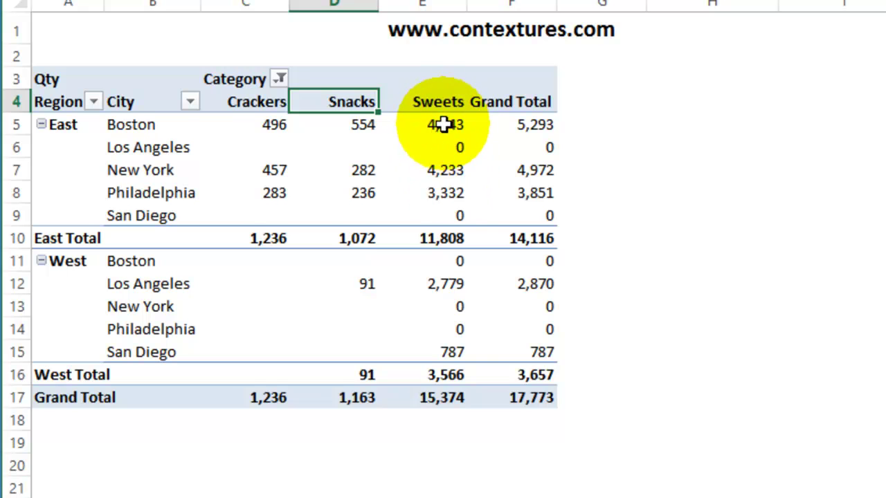
- Apply a value filter to the City field to show only items for which Qty does not equal 0
mouse_move(430, 226)
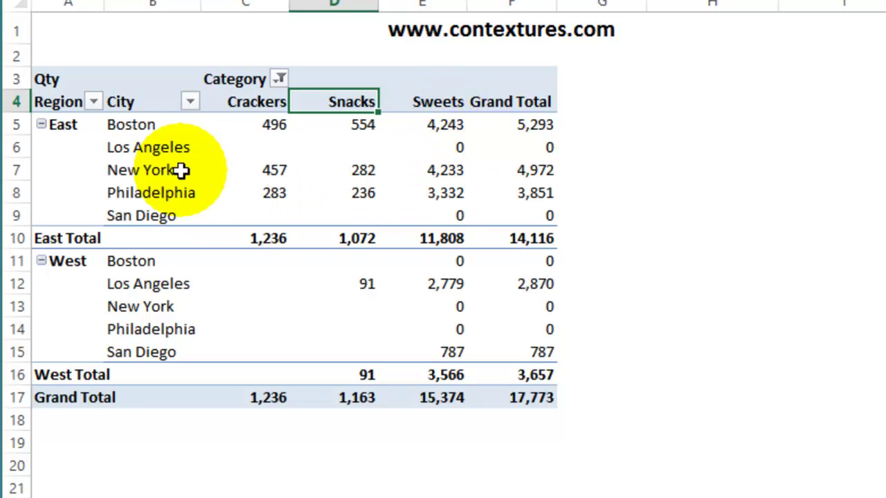
mouse_move(168, 150)
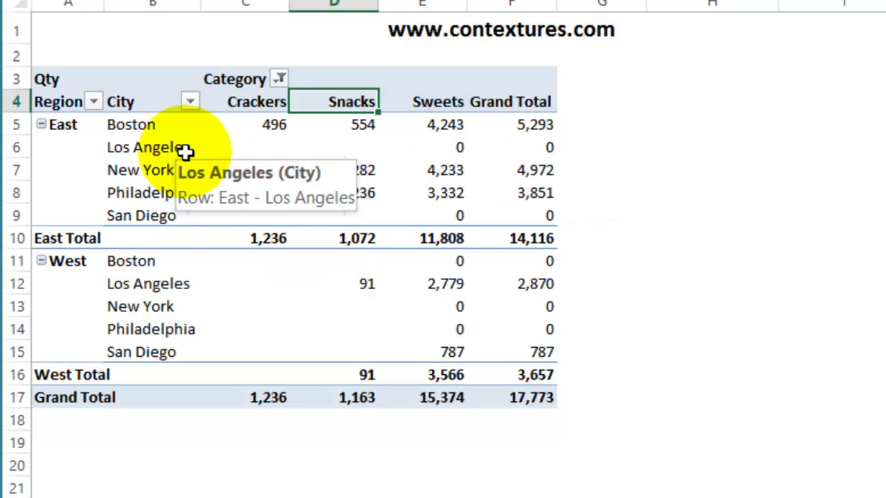
mouse_move(520, 146)
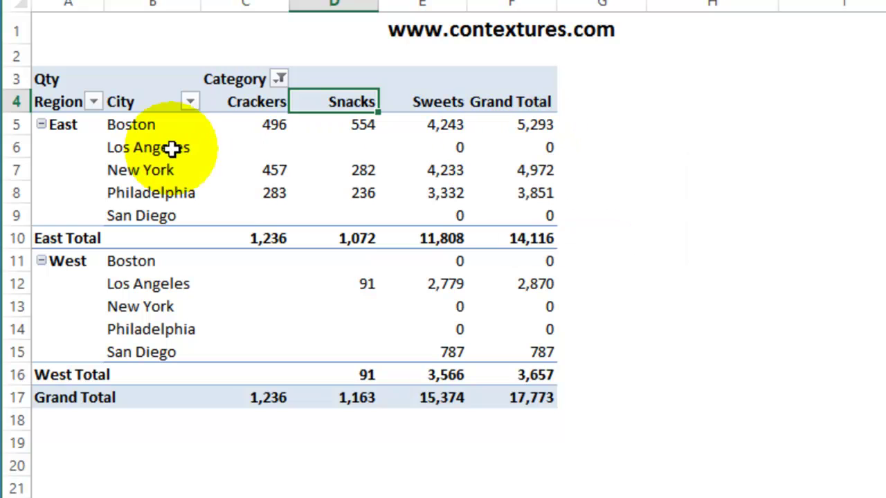
click(189, 103)
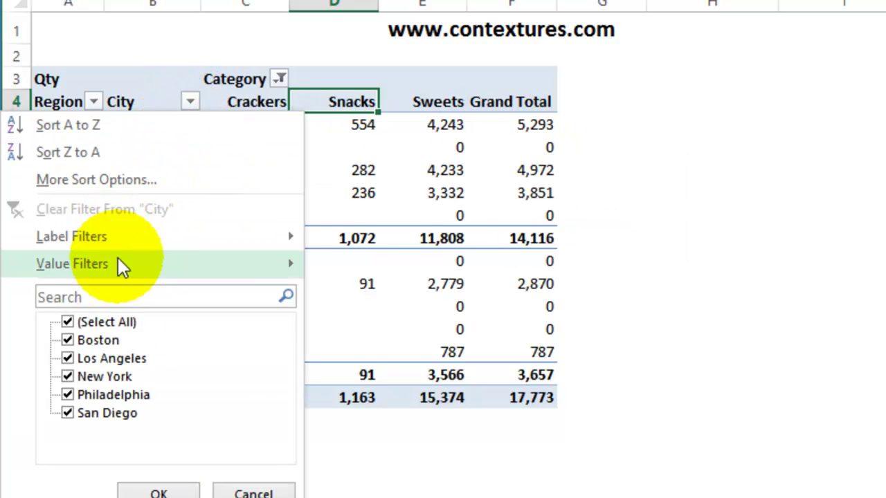
mouse_move(121, 267)
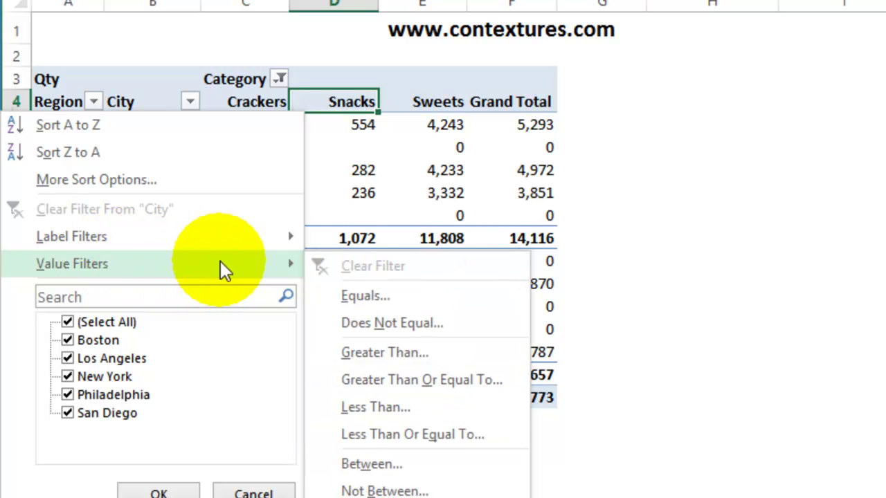
click(374, 322)
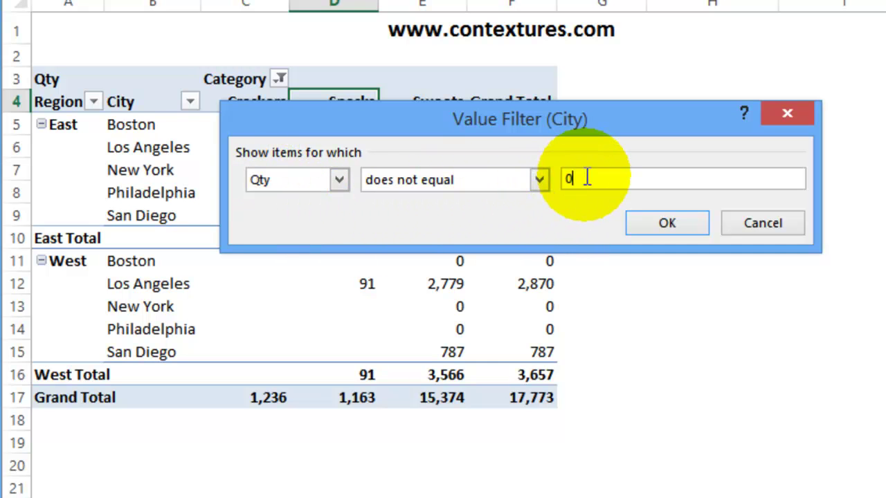
text(0)
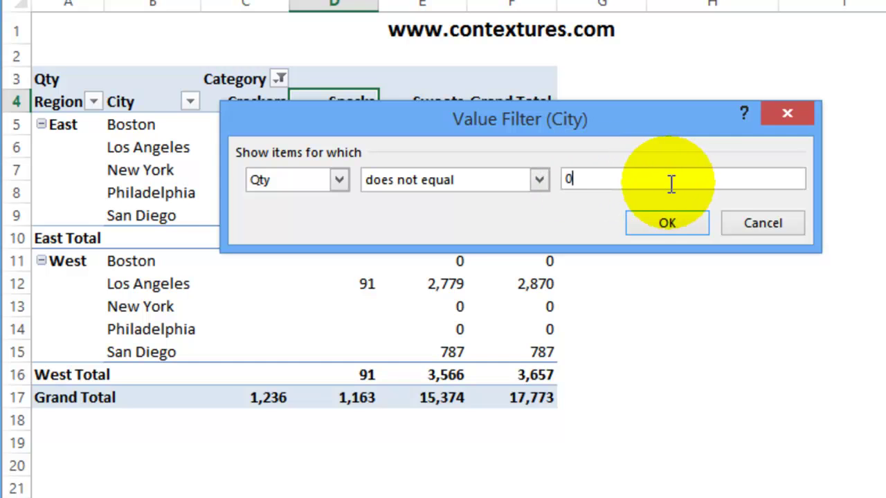
click(691, 222)
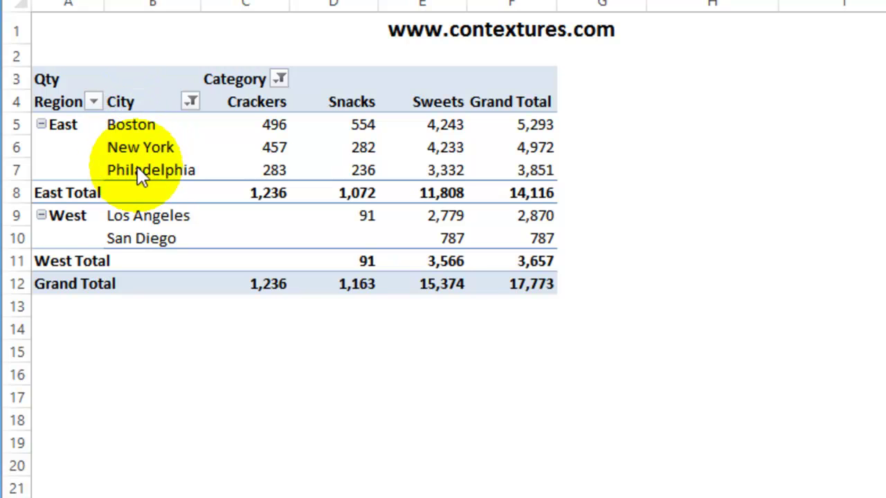
- Exclude New York from the City field with a manual item filter
click(187, 100)
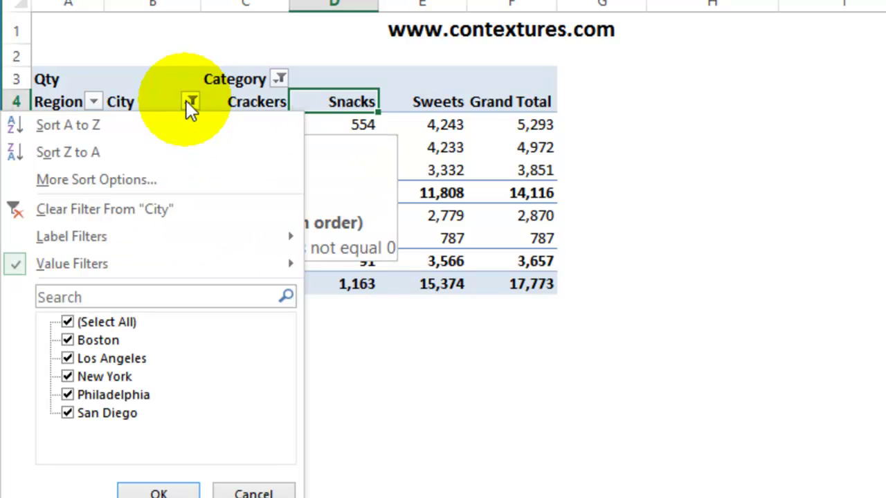
click(67, 376)
click(156, 491)
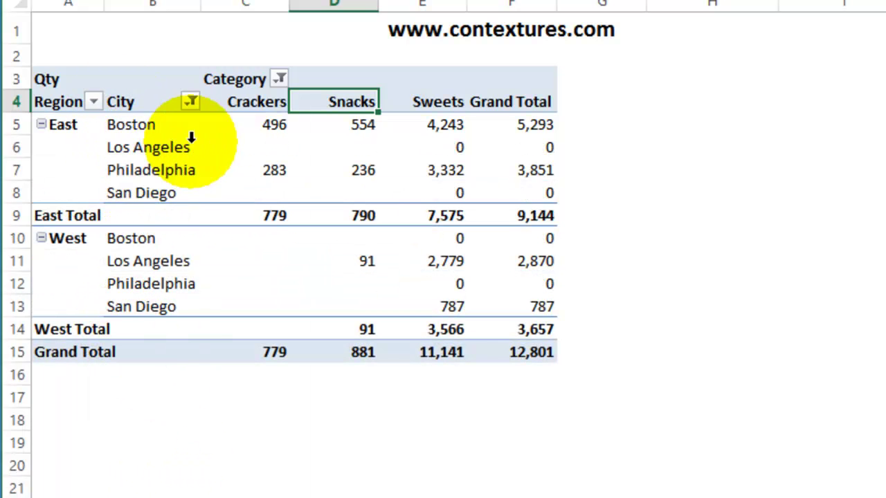
mouse_move(546, 138)
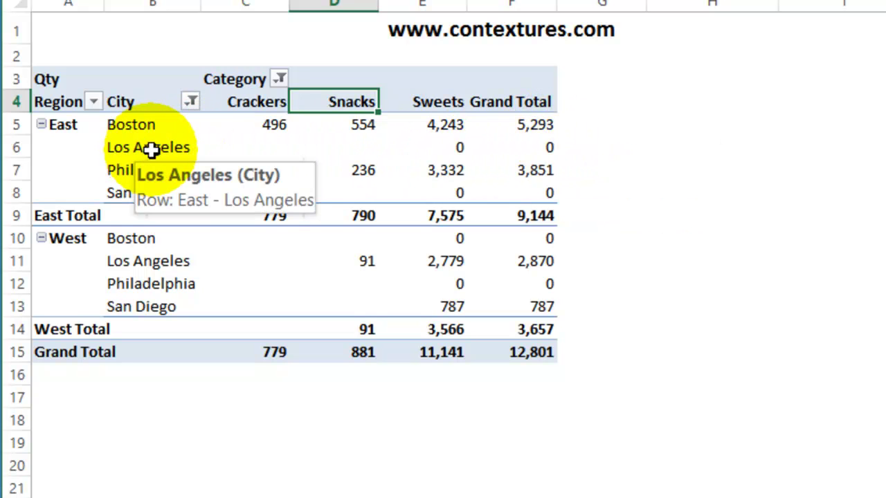
- Examine the City field's label, value and manual filter options to see which filter is applied
click(140, 102)
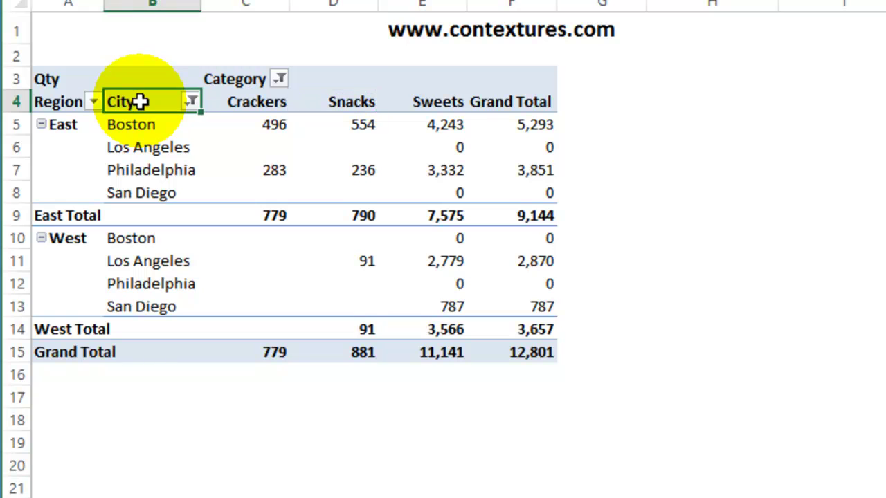
click(191, 102)
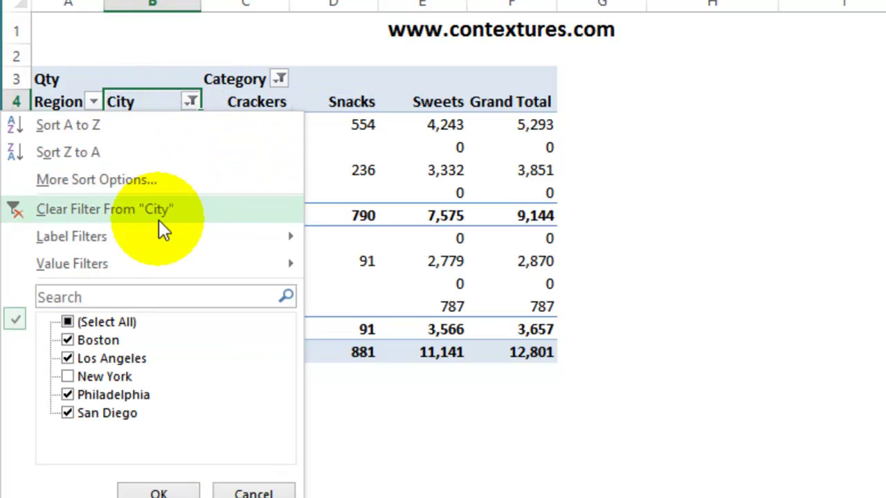
mouse_move(142, 234)
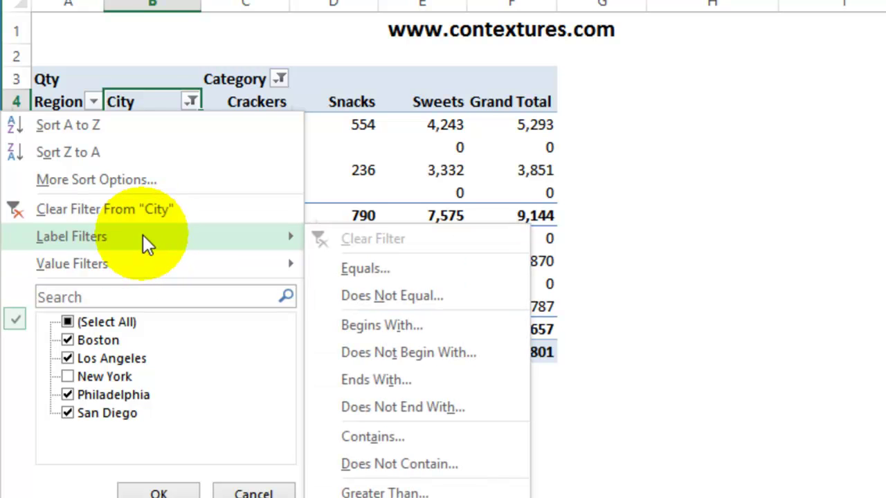
mouse_move(128, 262)
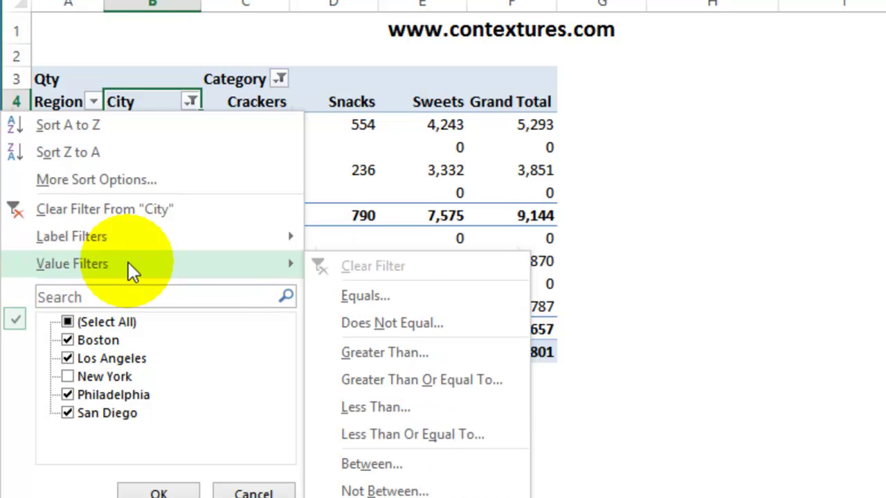
click(67, 394)
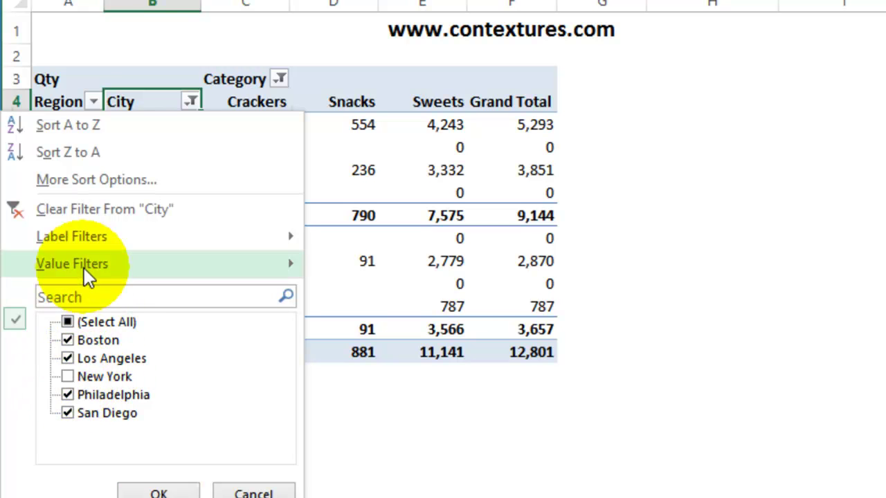
mouse_move(83, 266)
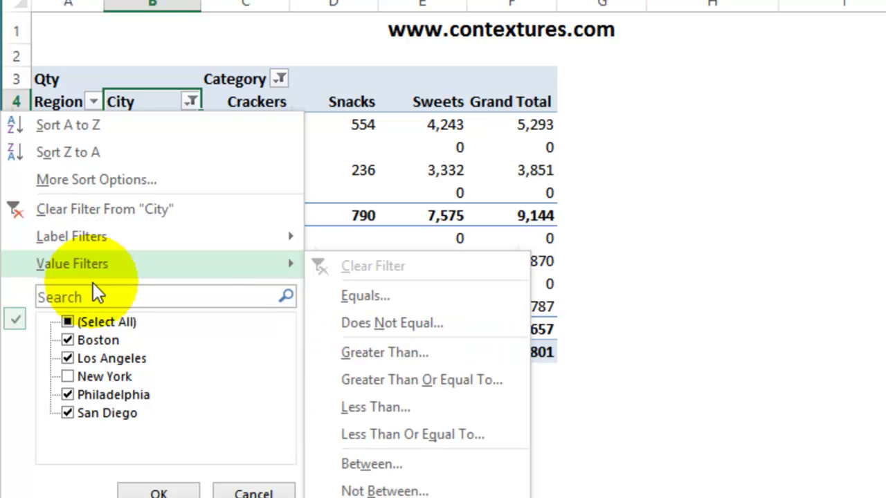
- Undo the manual filter that excludes New York from the City field
click(232, 493)
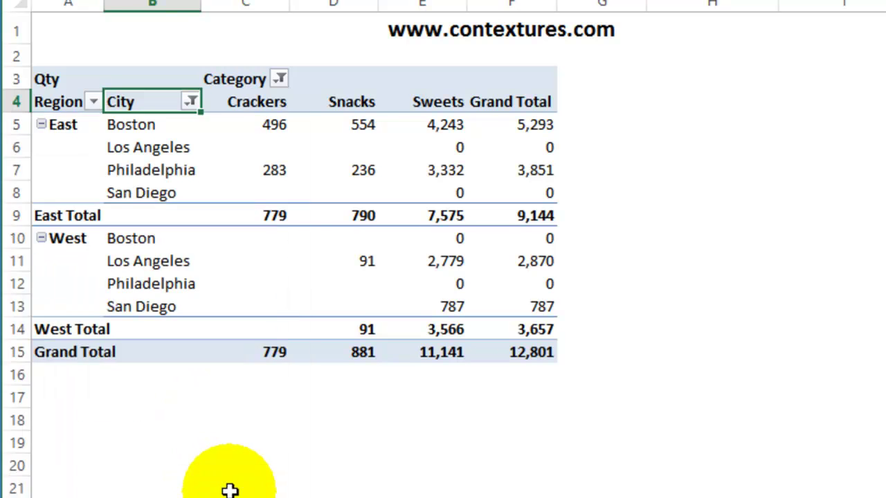
click(339, 102)
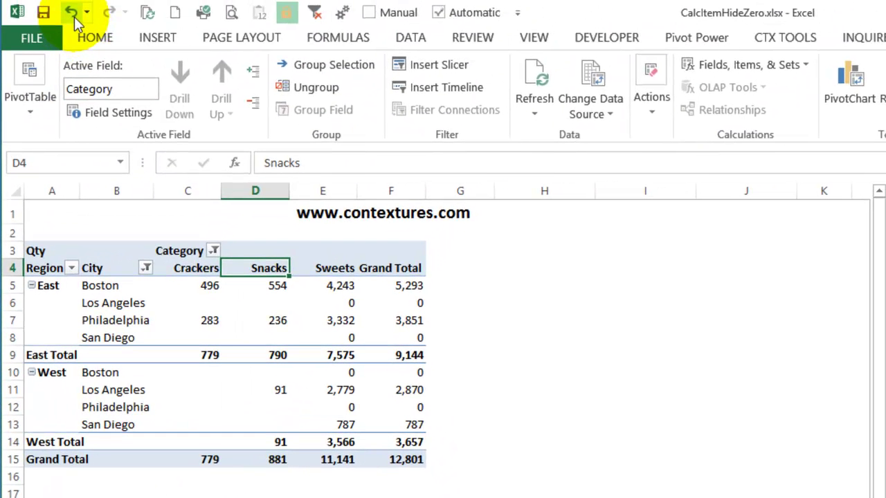
click(71, 12)
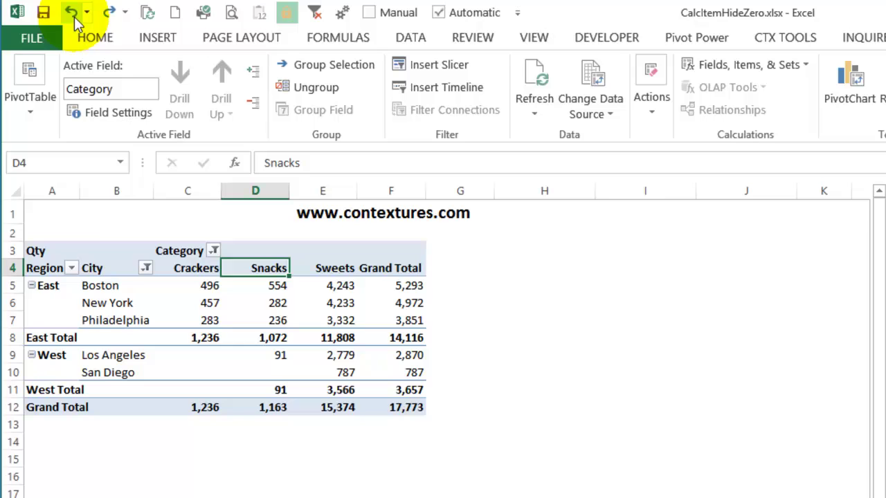
- Set the pivot table's options to allow multiple filters per field
right_click(107, 305)
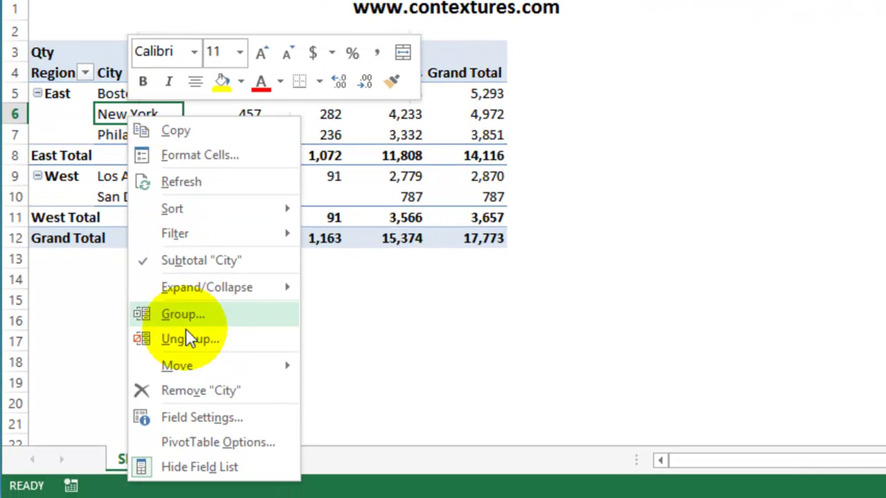
click(217, 442)
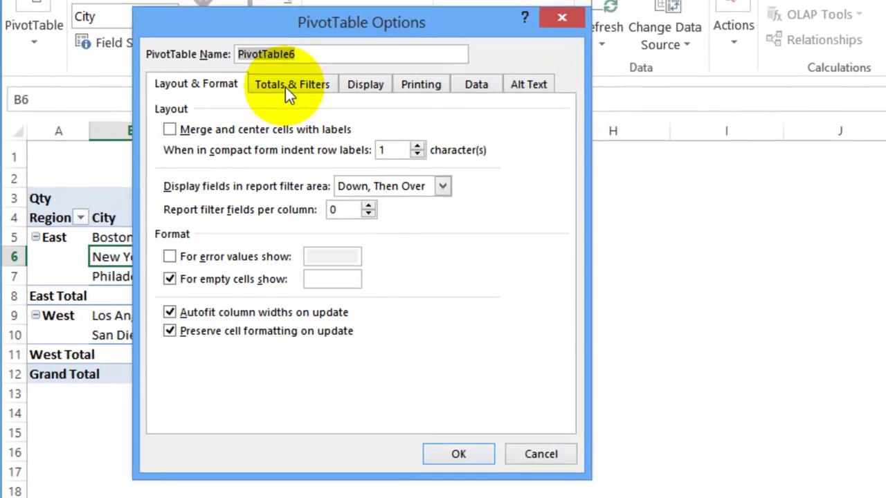
click(289, 97)
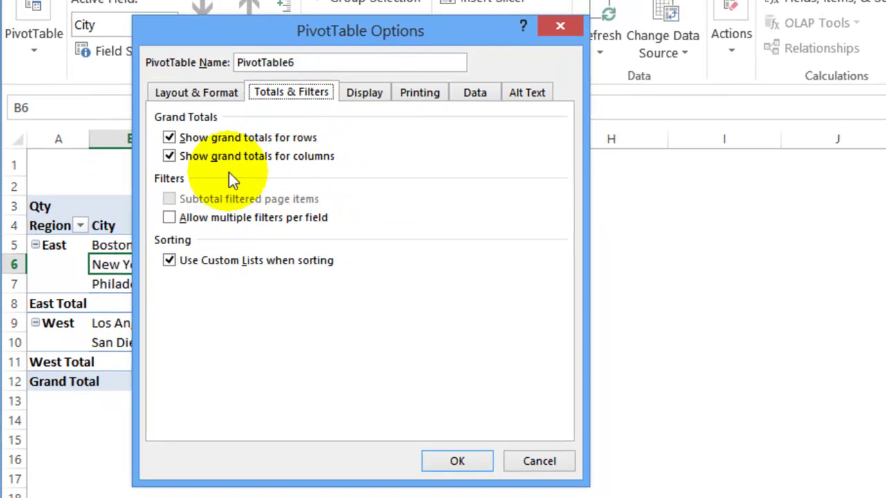
click(169, 217)
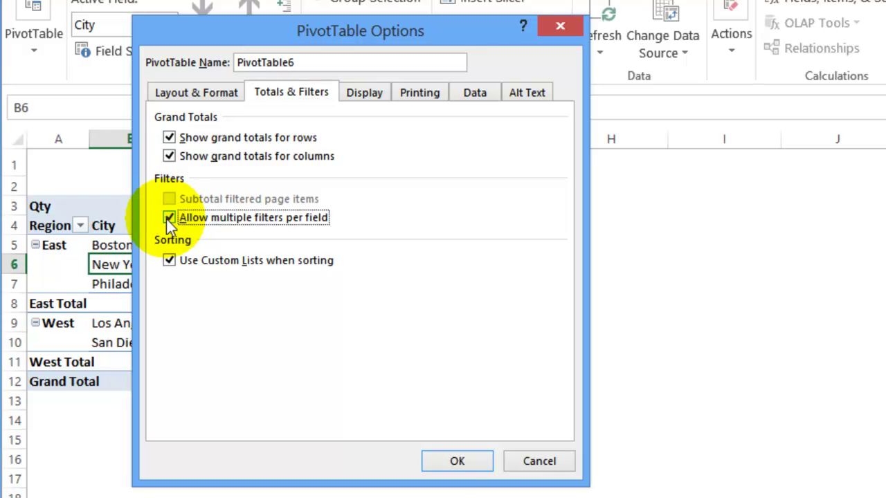
click(453, 461)
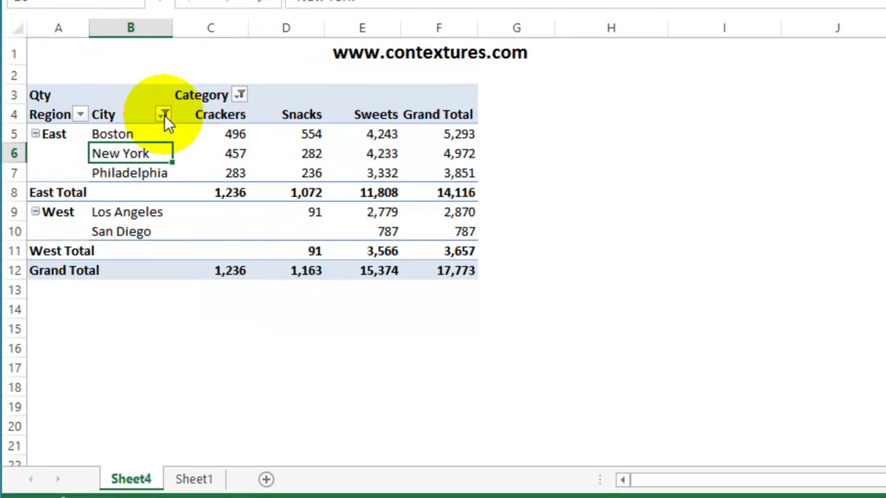
- Exclude New York from the City field with a manual filter, keeping the existing value filter in place
click(164, 149)
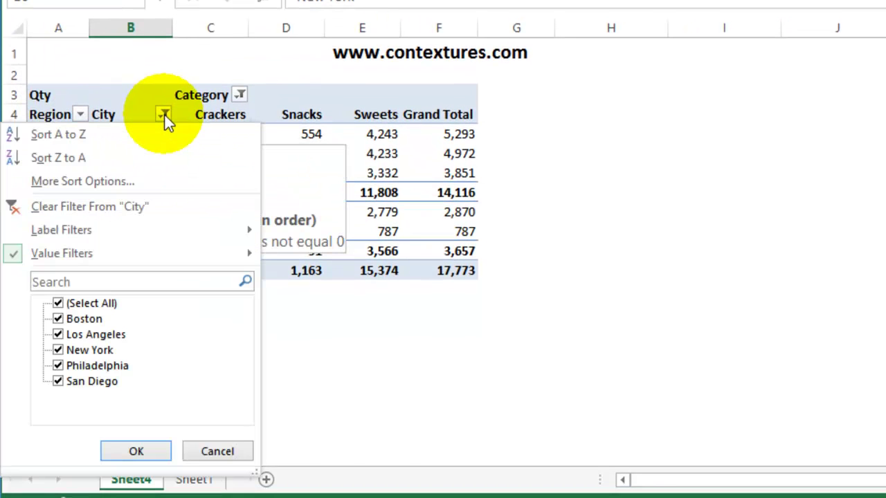
click(57, 349)
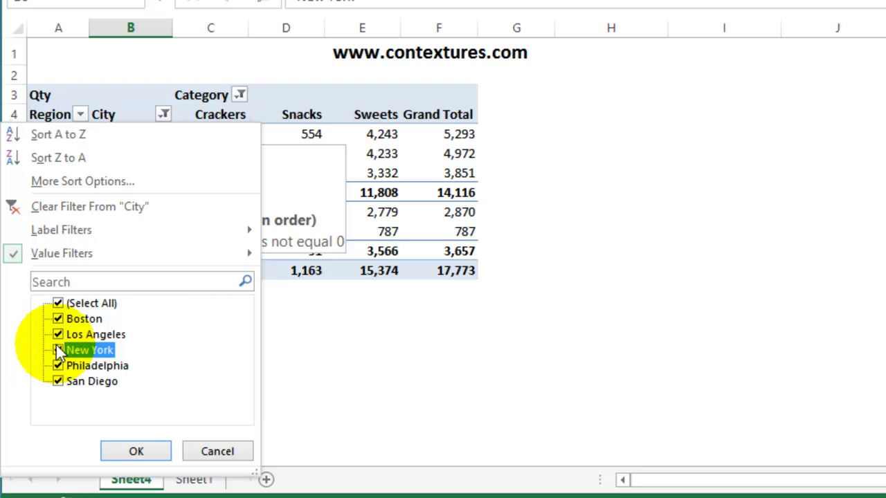
click(148, 454)
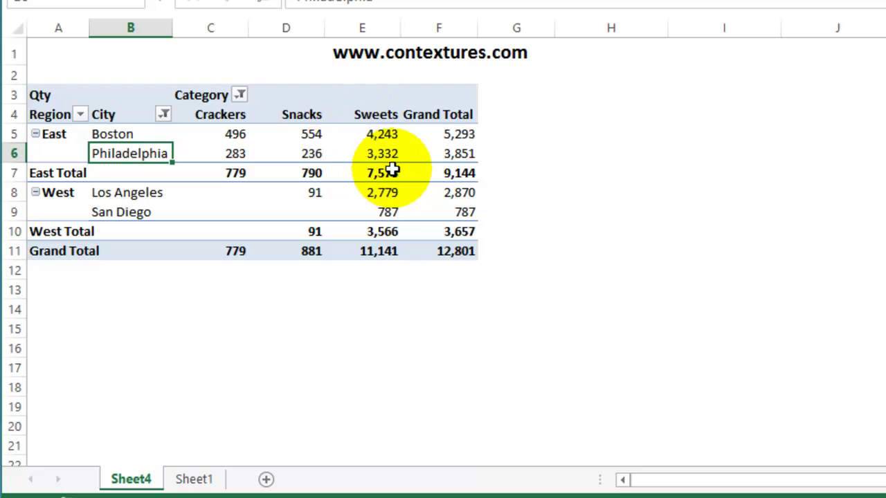
mouse_move(399, 153)
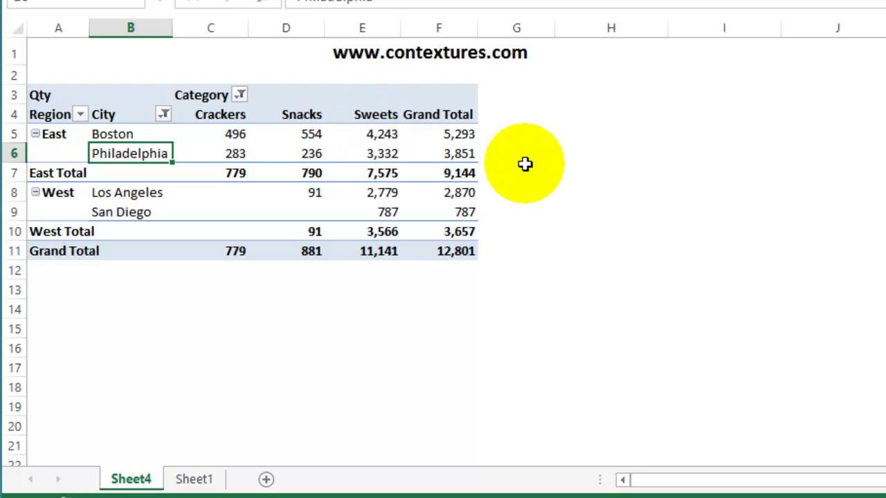